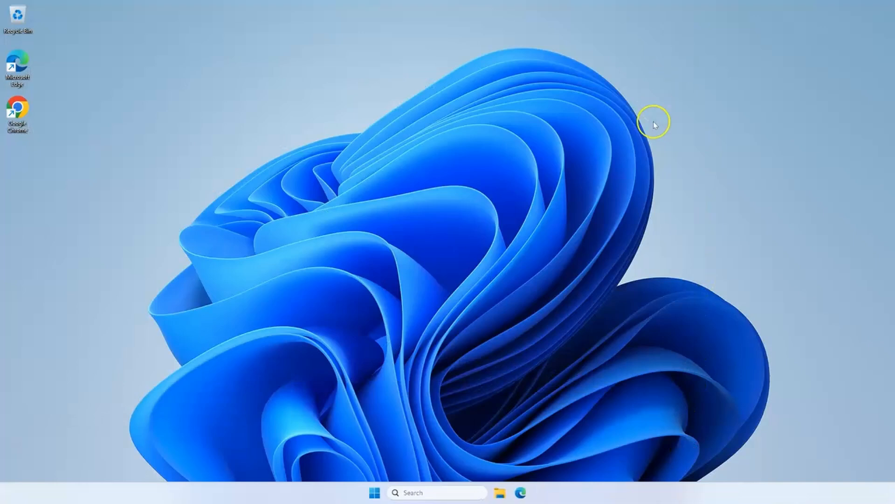
Launch the Setup-EL-Software-3.0.3.14479 installer from the Downloads folder
click(499, 493)
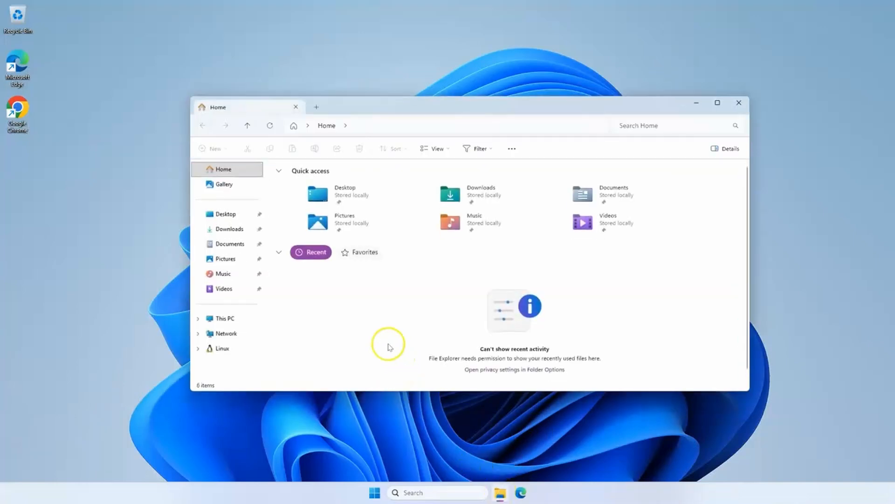
click(236, 230)
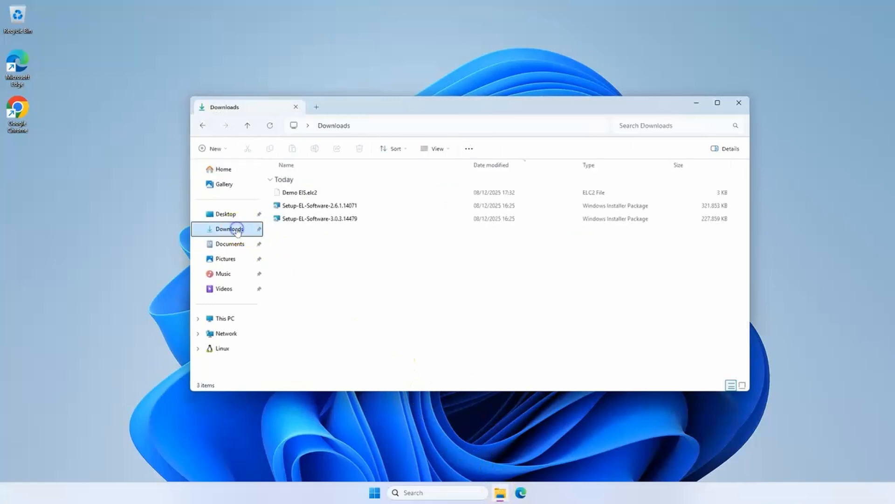
click(287, 221)
double_click(288, 221)
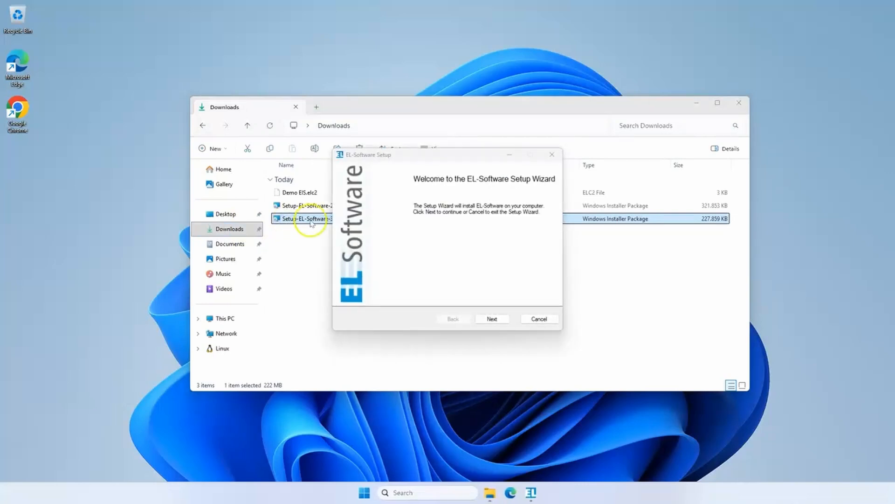
Install EL-Software with the default components, database path C:\EL-CELL\database\pgsql and export path C:\EL-CELL\Exports
click(487, 319)
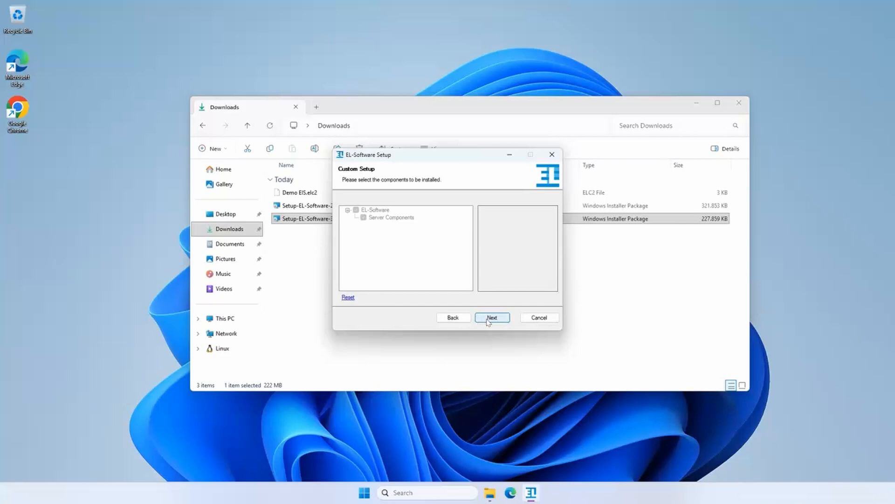
click(488, 319)
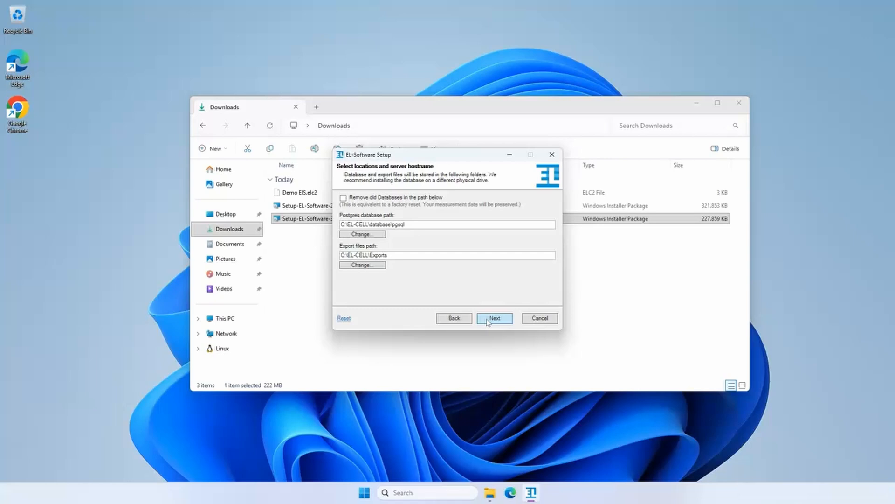
click(487, 321)
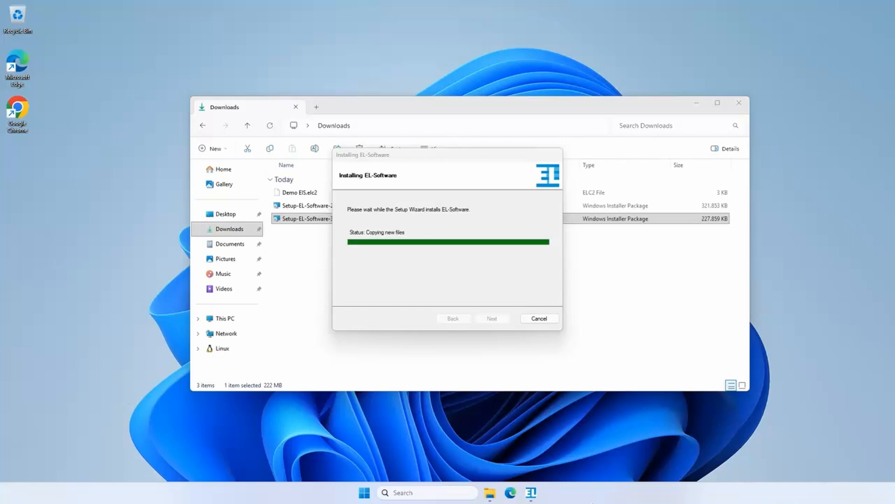
click(480, 278)
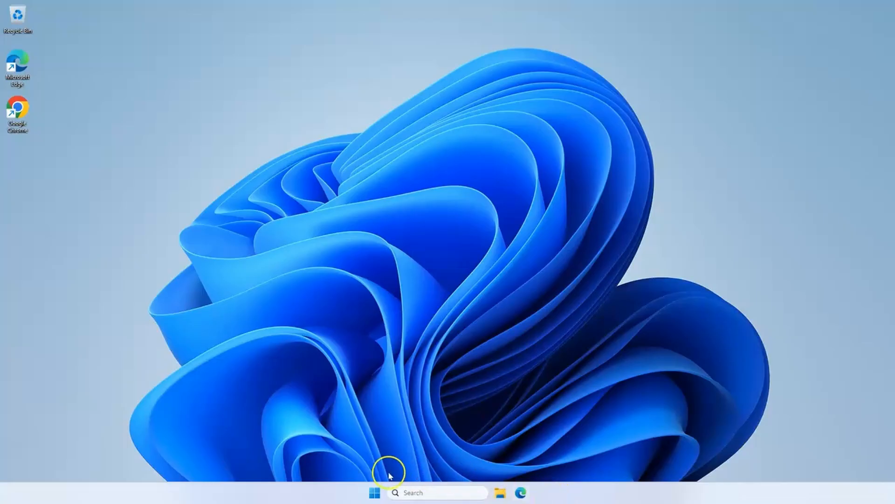
Search Windows for EL-Software and open it in the browser
click(376, 494)
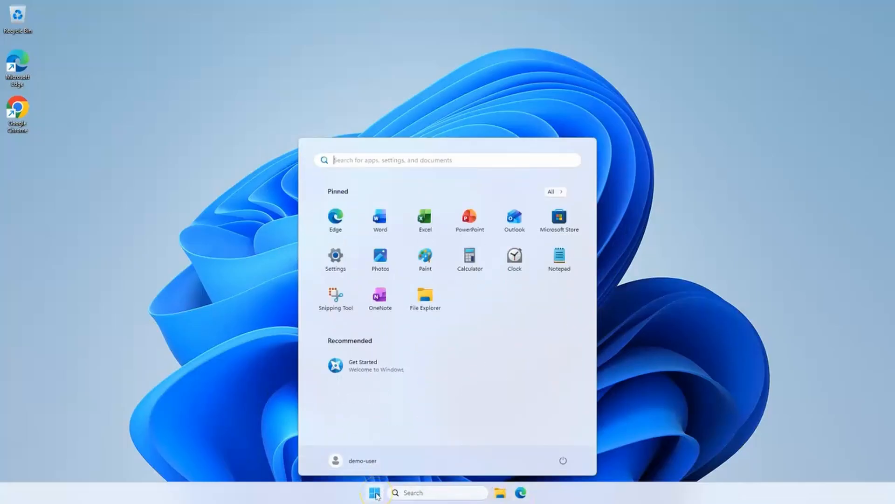
text(El-)
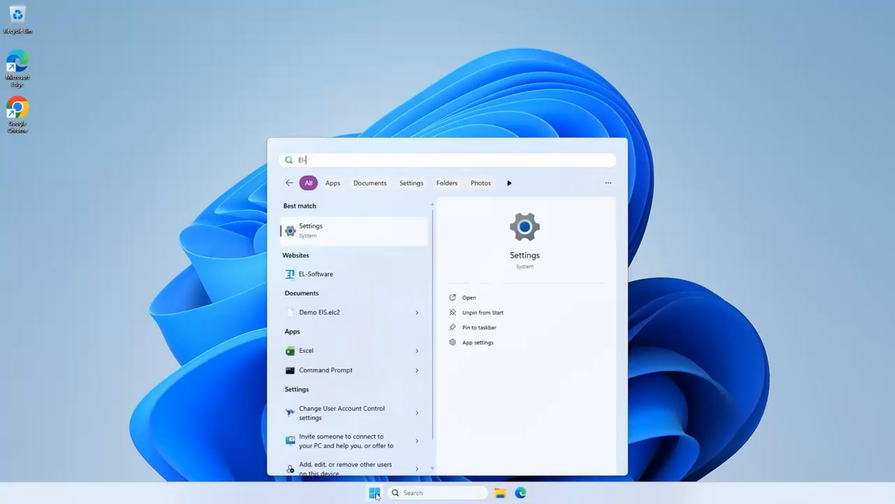
text(Sof)
key(Down)
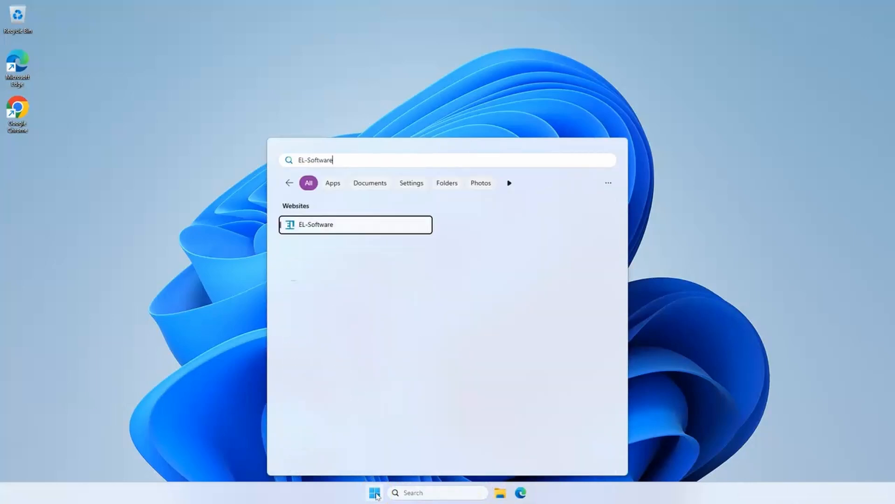
key(Return)
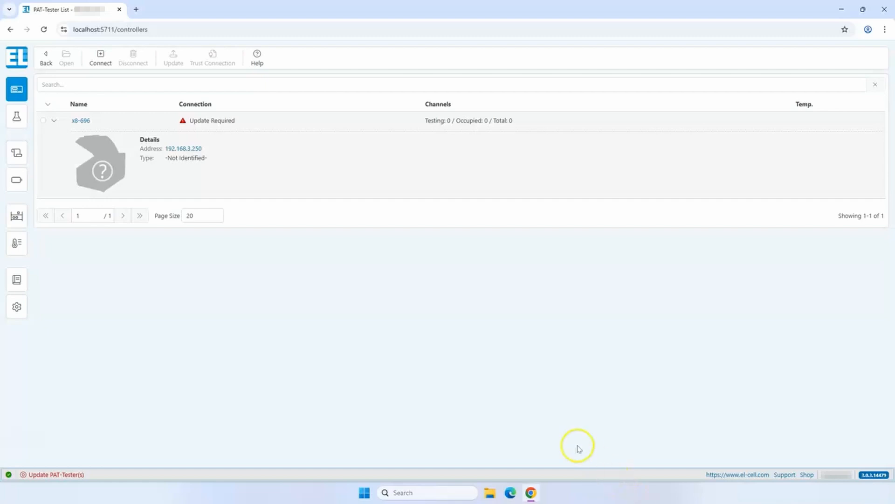
Update the x8-696 PAT-Tester controller to target version 3.0.3.3888 and close the update dialog
click(163, 124)
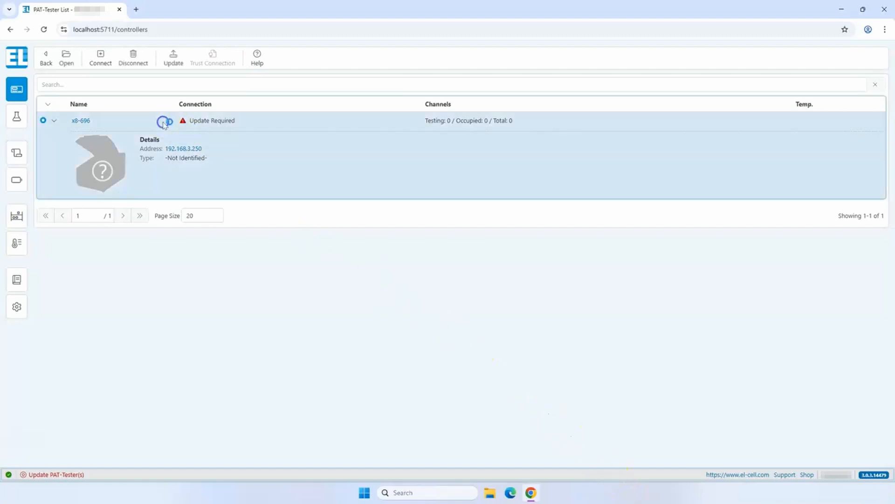
click(175, 60)
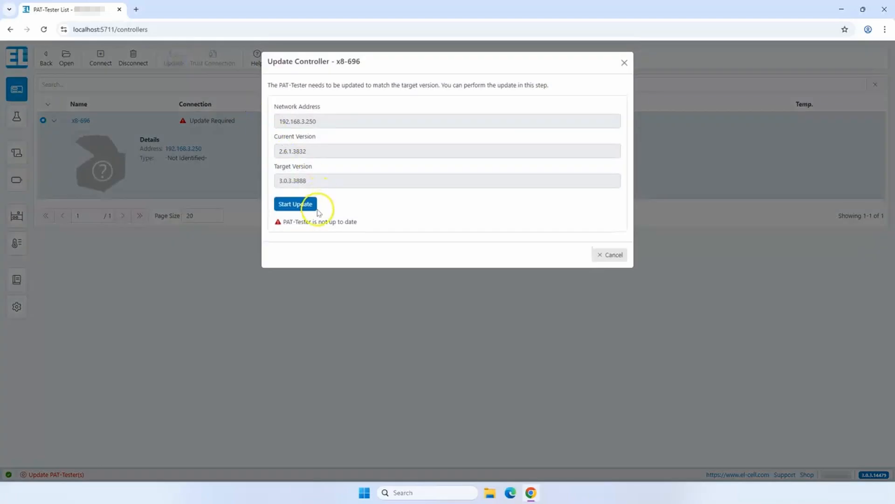
click(317, 207)
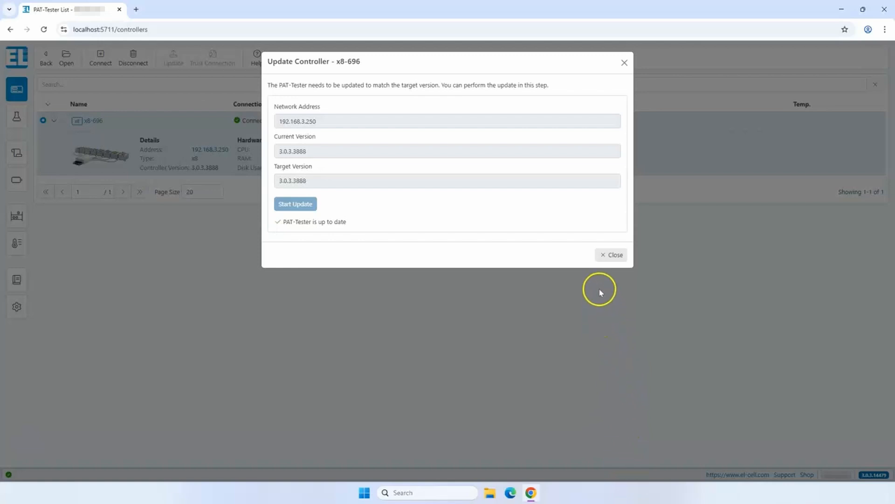
click(605, 256)
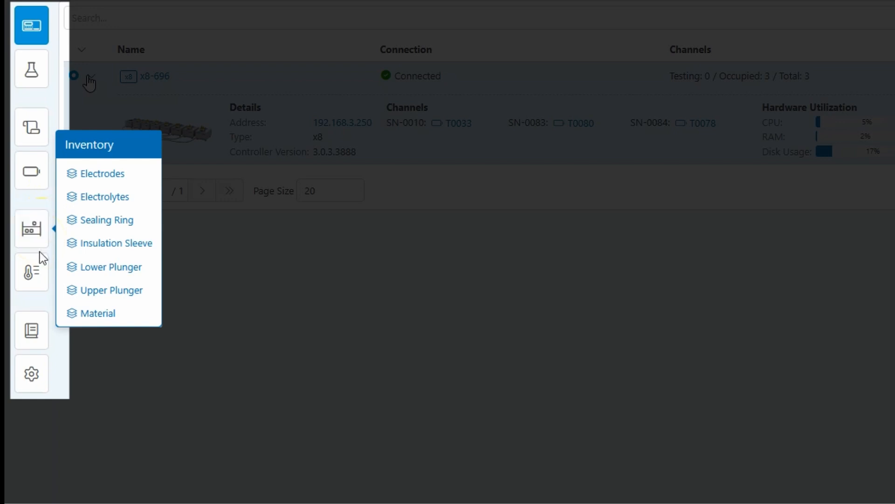
Look over the temperature, documentation and system navigation entries, and open the x8-696 PAT-Tester to examine its channels
click(37, 285)
click(42, 344)
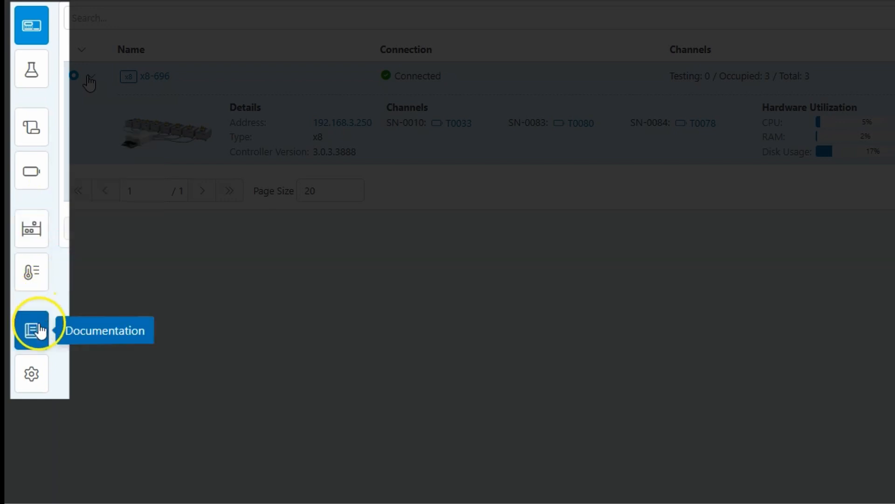
click(35, 374)
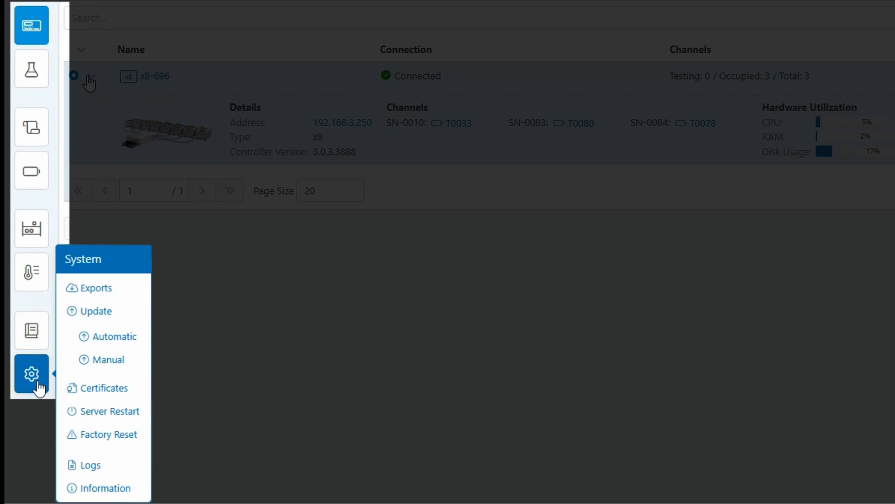
click(97, 298)
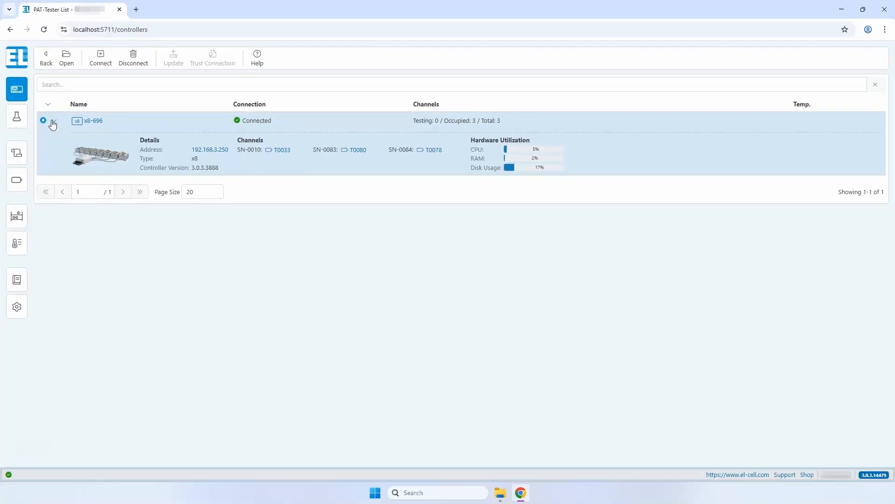
click(67, 60)
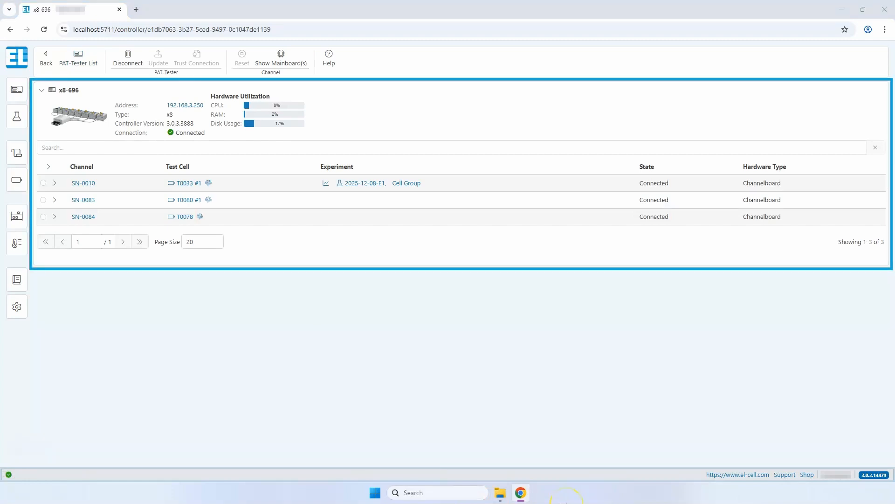
Create experiment 2025-12-09-E4 described as "my experiment description", with a cell group named "Cell Group" described as "my cell group description"
click(17, 117)
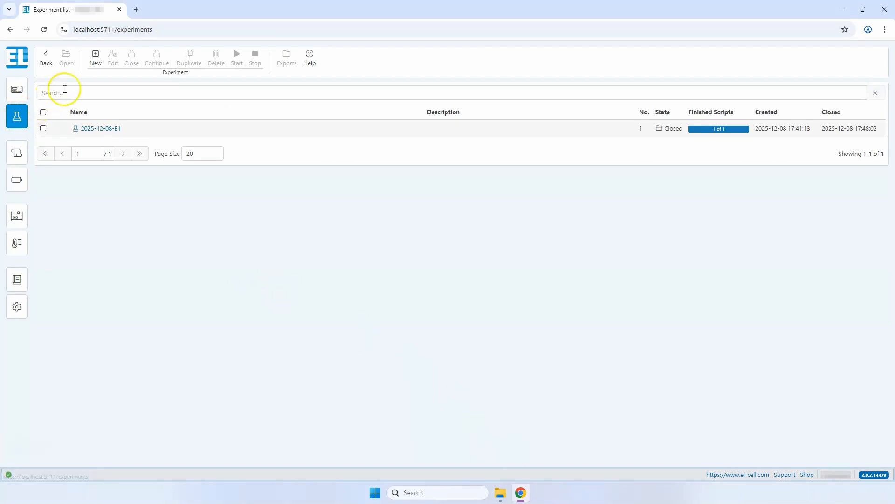
click(95, 59)
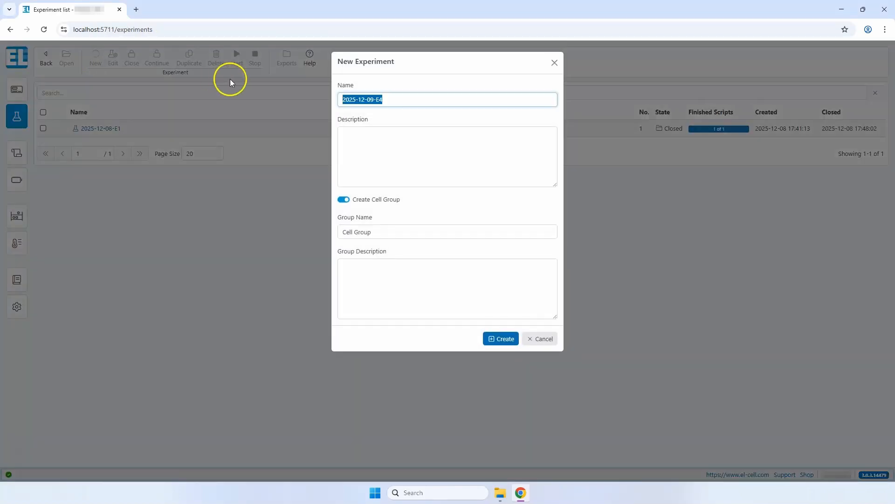
click(386, 131)
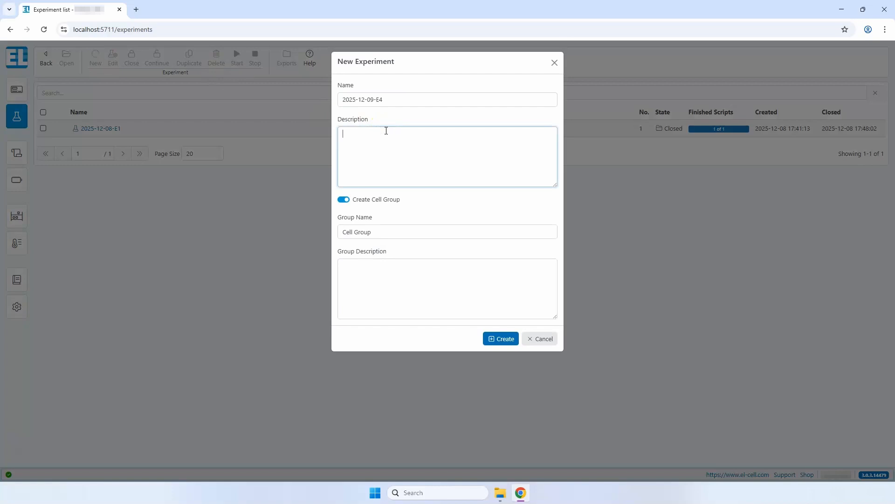
text(my experiment description)
key(Tab)
key(Tab)
text(my cell group description)
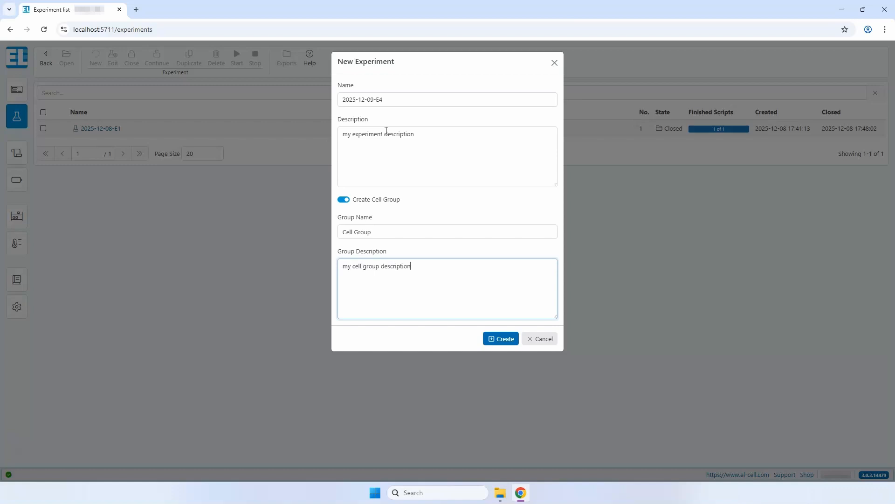
click(497, 339)
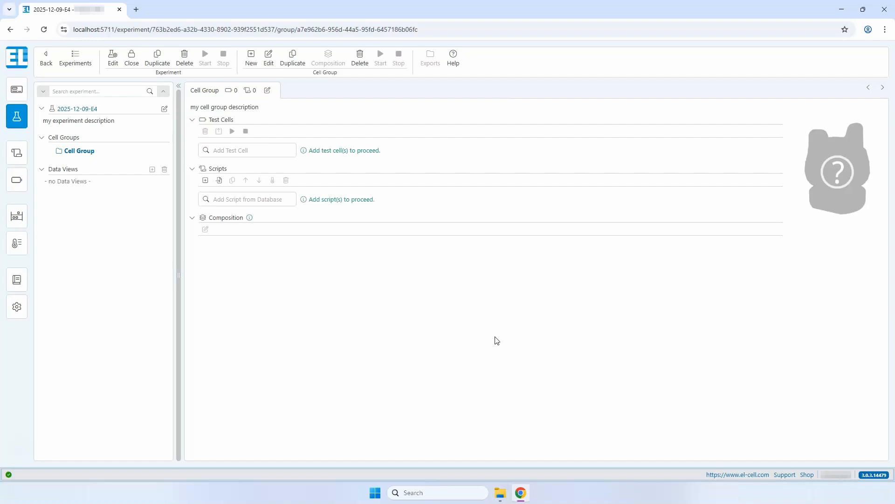
Add test cells T0033 and T0080 to the experiment's cell group
click(272, 151)
click(270, 167)
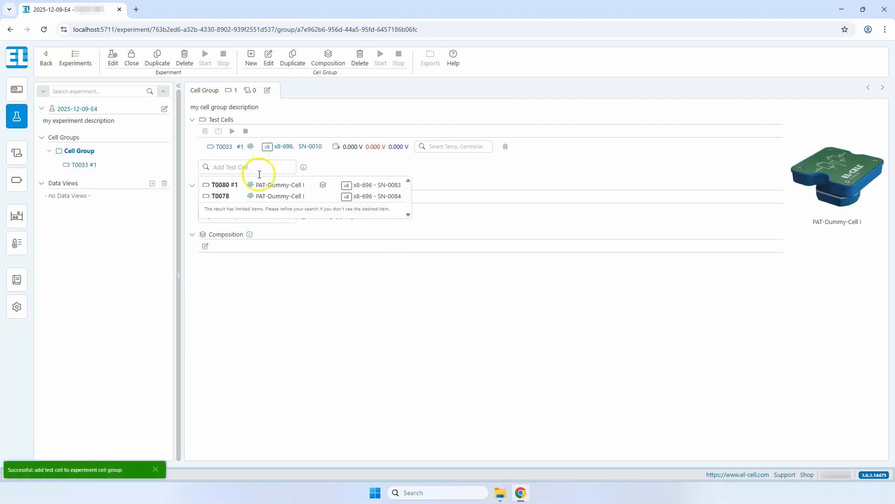
click(262, 186)
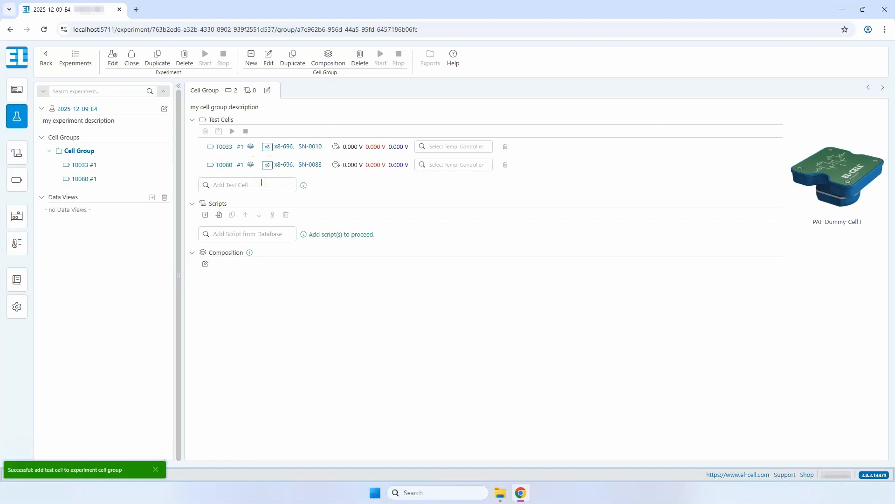
Create a Composer script named "Demo EIS" in the current cell group
click(207, 215)
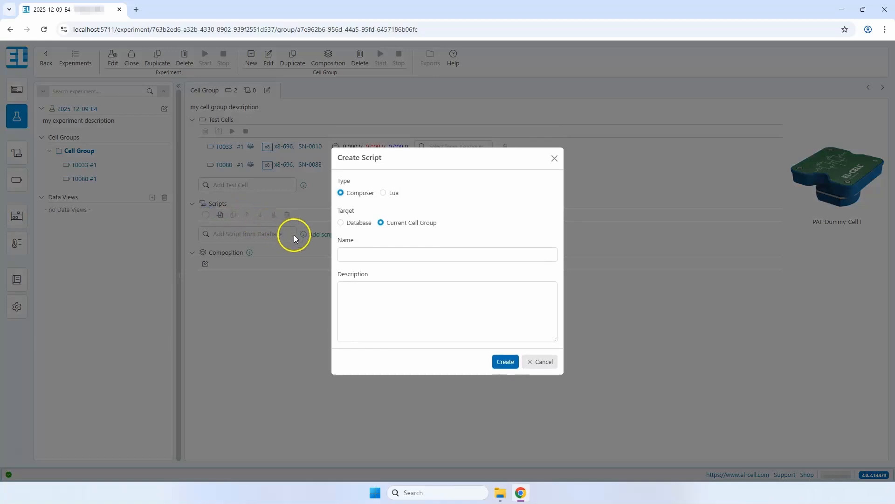
click(350, 254)
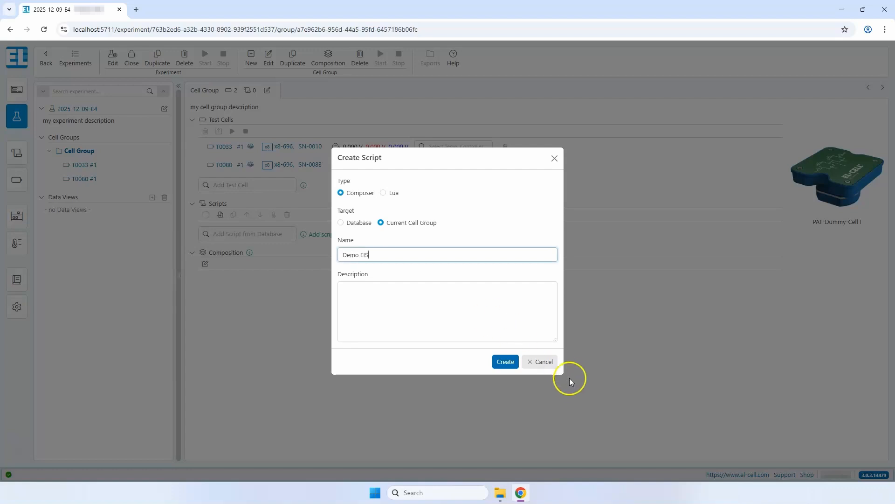
click(509, 360)
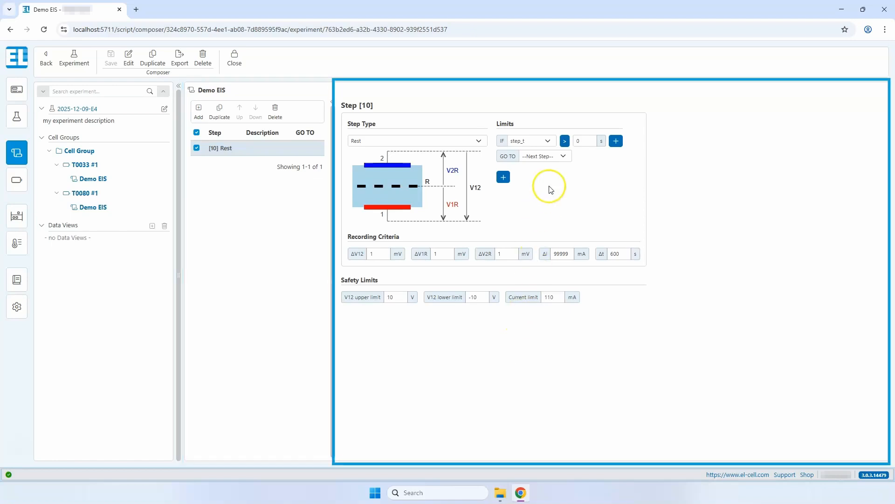
Set the Rest step's step_t limit to 5 s and add a second script step of type GEIS
click(584, 138)
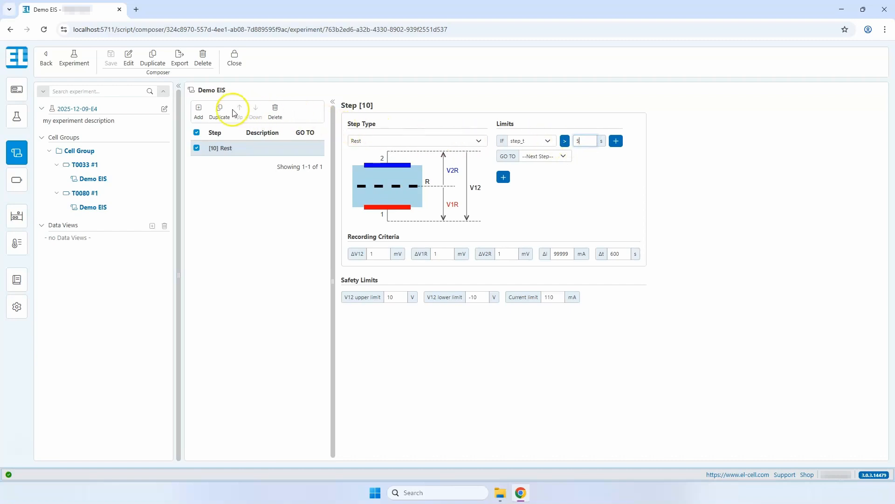
click(201, 114)
click(231, 164)
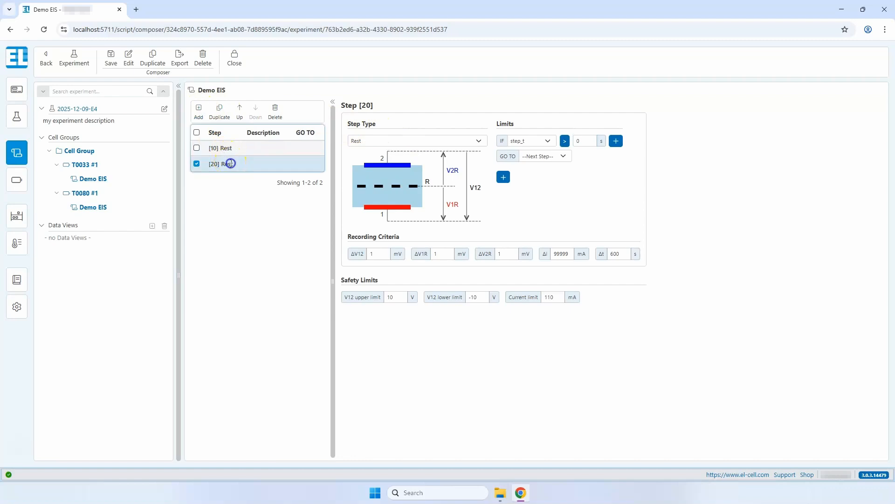
click(357, 141)
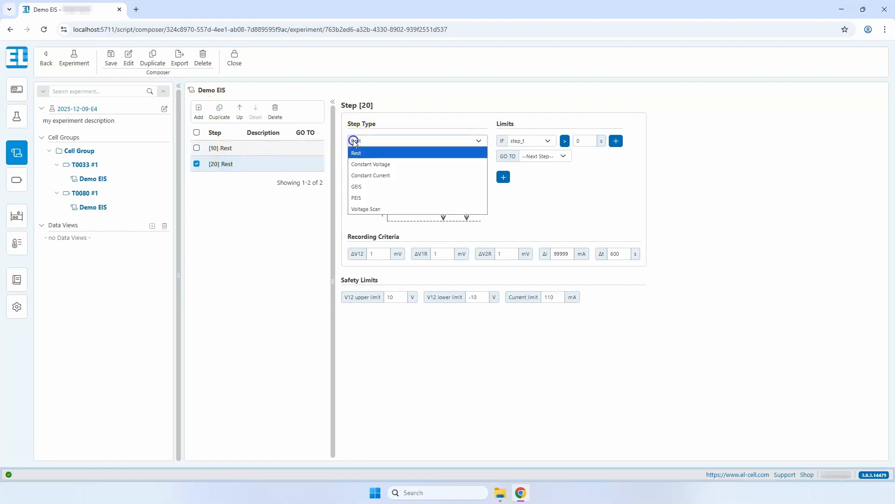
click(364, 183)
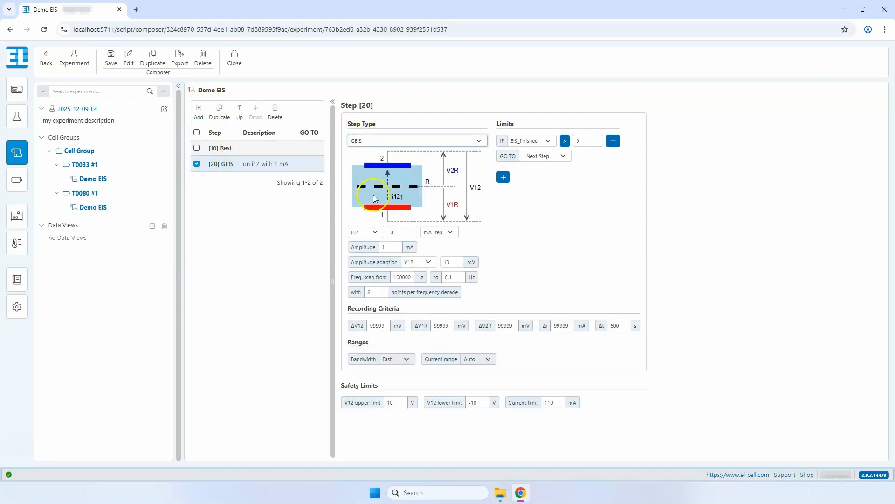
Set the GEIS step's Δt recording criterion to 0.1 s
double_click(616, 326)
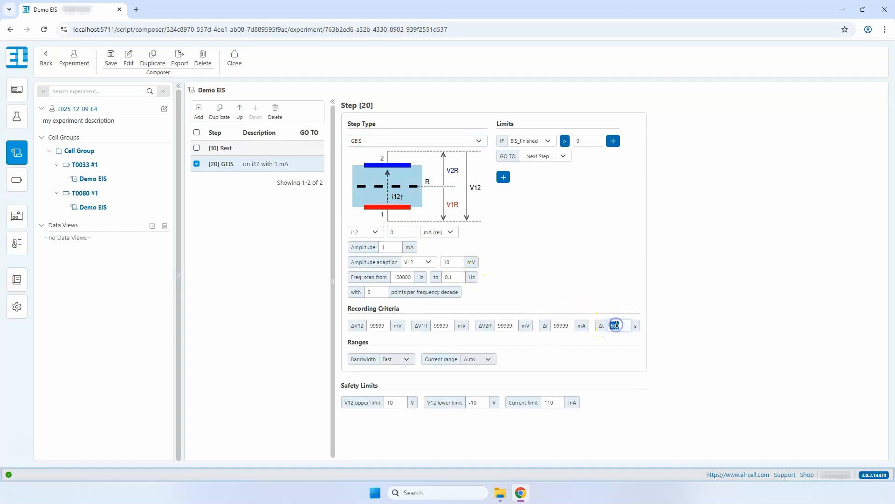
text(0.1)
key(Tab)
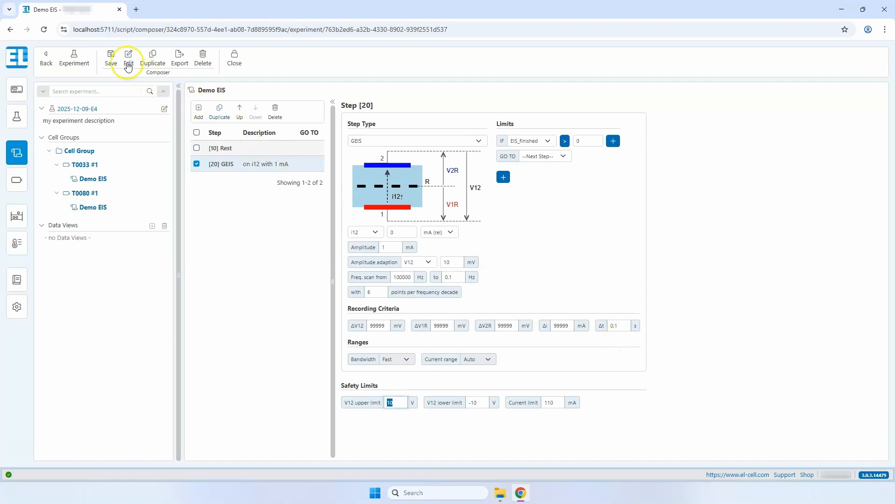
Save the Demo EIS script and return to its experiment
click(112, 64)
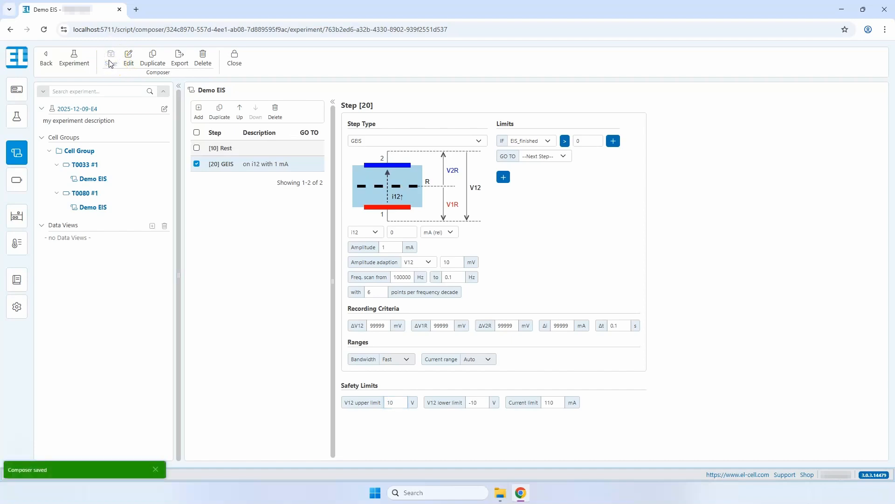
click(74, 57)
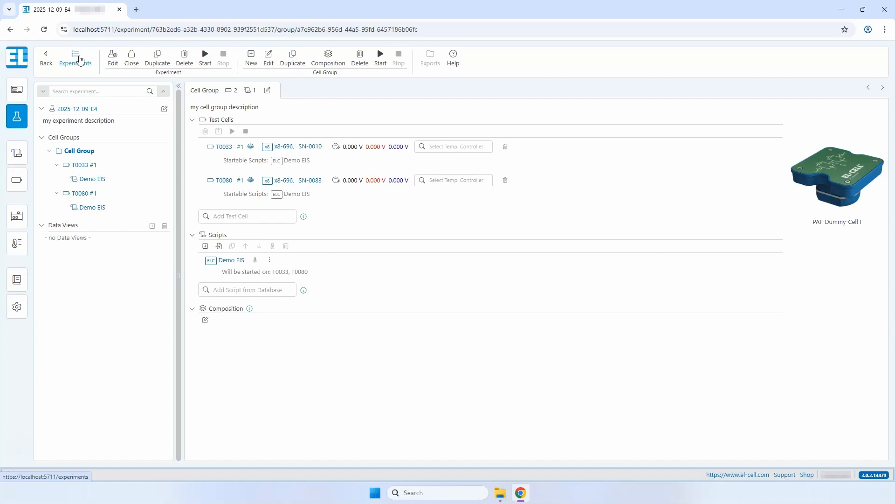
Create a second cell group in the experiment and add test cell T0078 to it
click(249, 61)
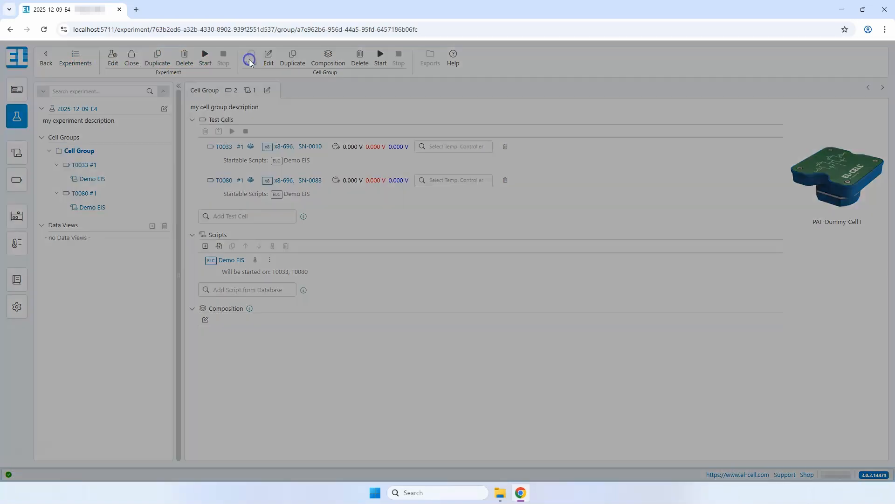
click(484, 336)
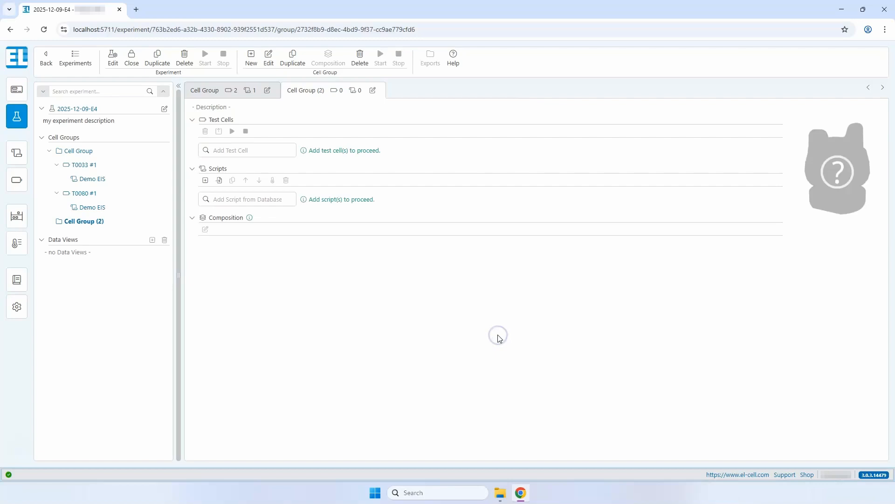
click(242, 151)
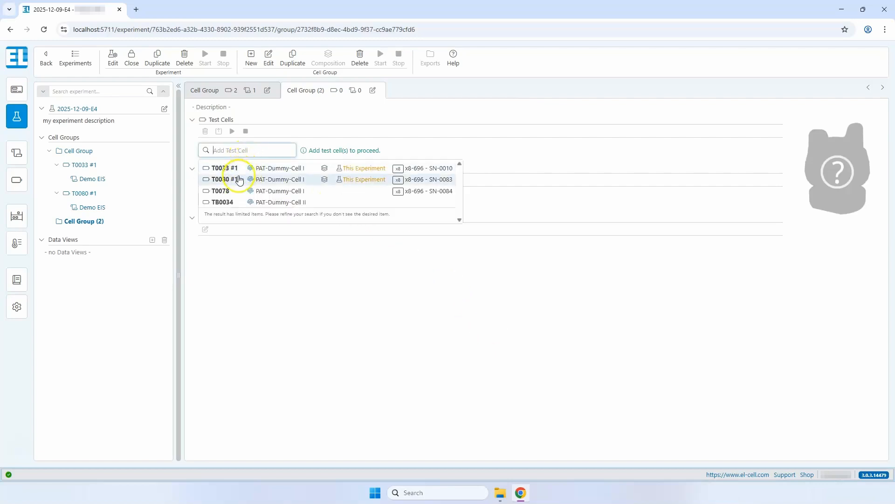
click(235, 191)
Add the existing Demo EIS script from the database to the second cell group
click(249, 199)
click(248, 216)
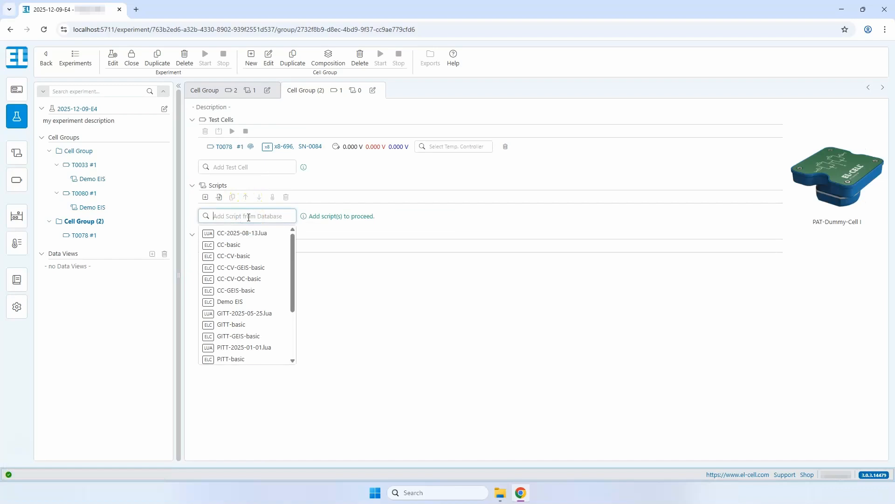
click(235, 305)
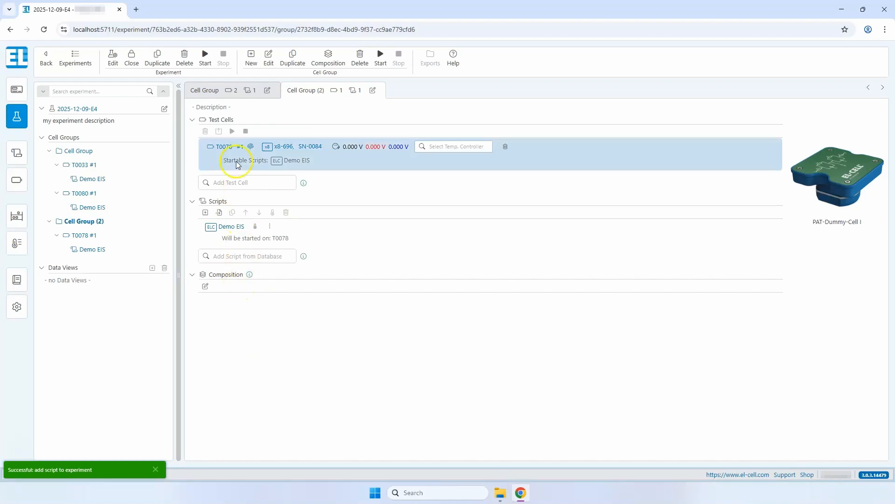
Go back to the first cell group and start the whole experiment, running the scripts of both cell groups
click(203, 89)
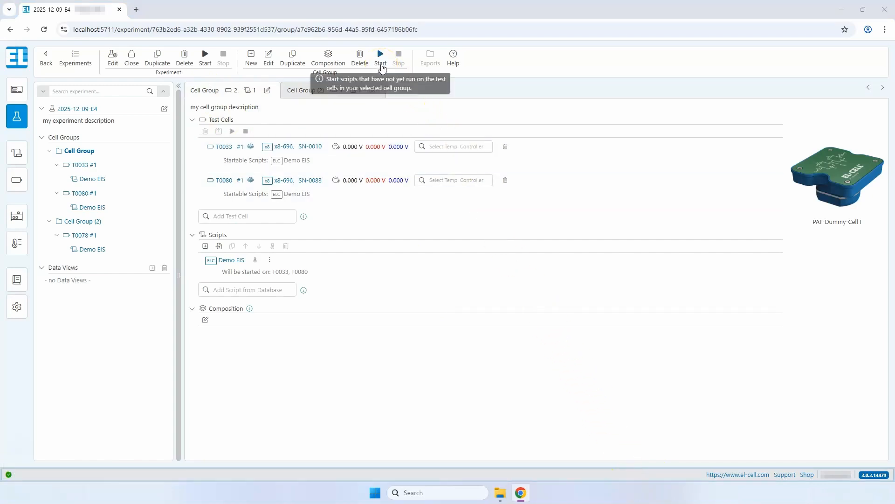
click(206, 54)
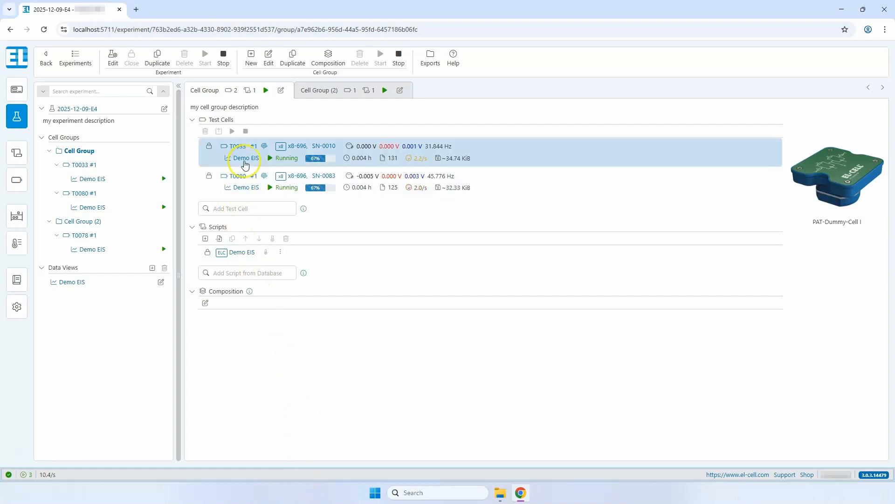
Open the Demo EIS data of test cell T0033 and examine its script logs, raw data, information and charts
click(246, 160)
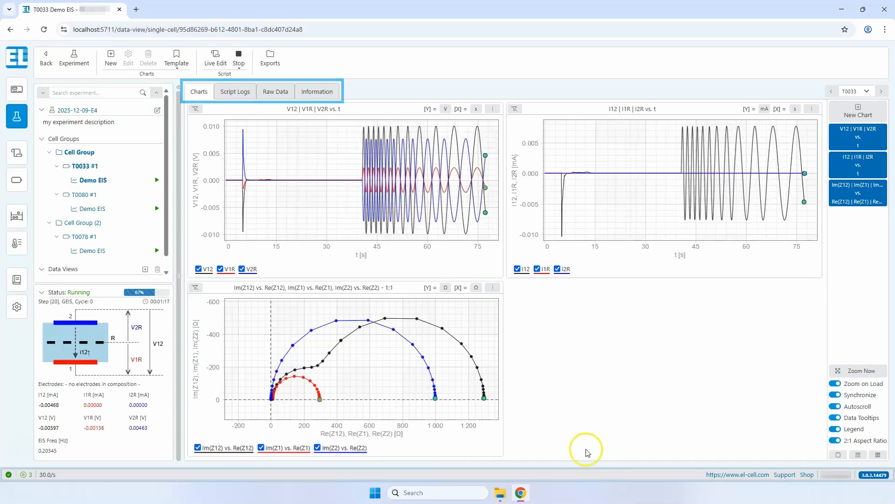
click(236, 96)
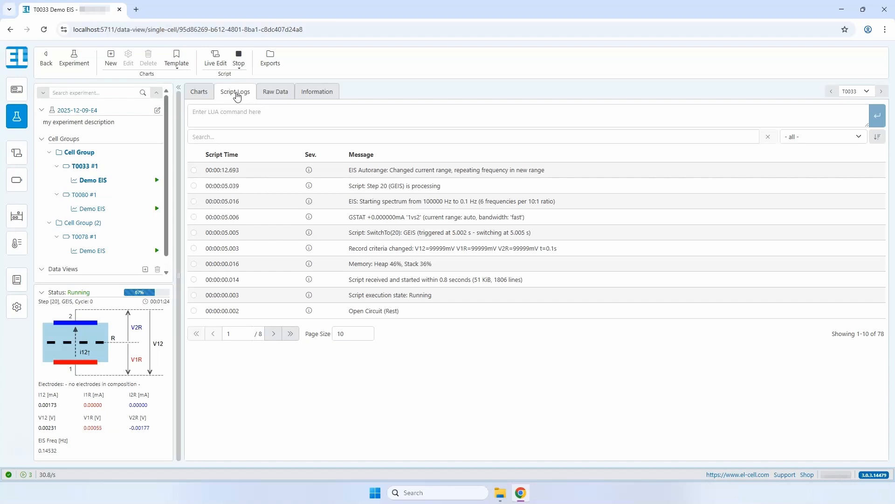
click(286, 96)
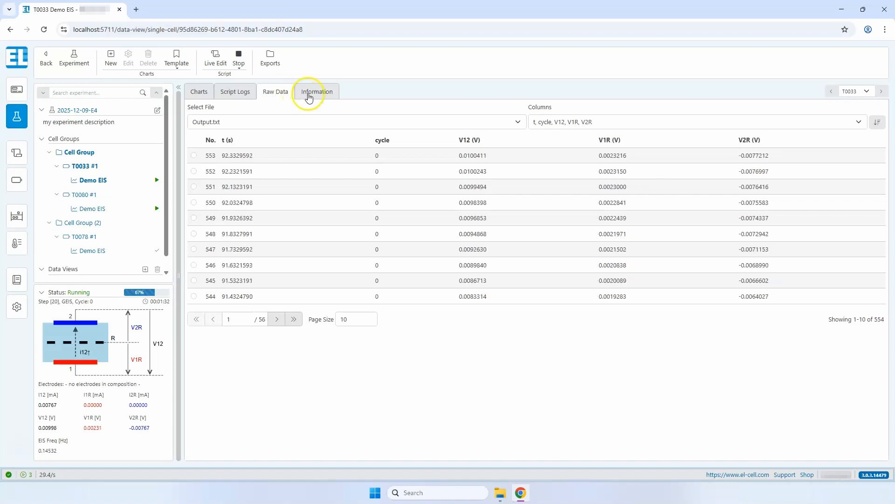
click(324, 96)
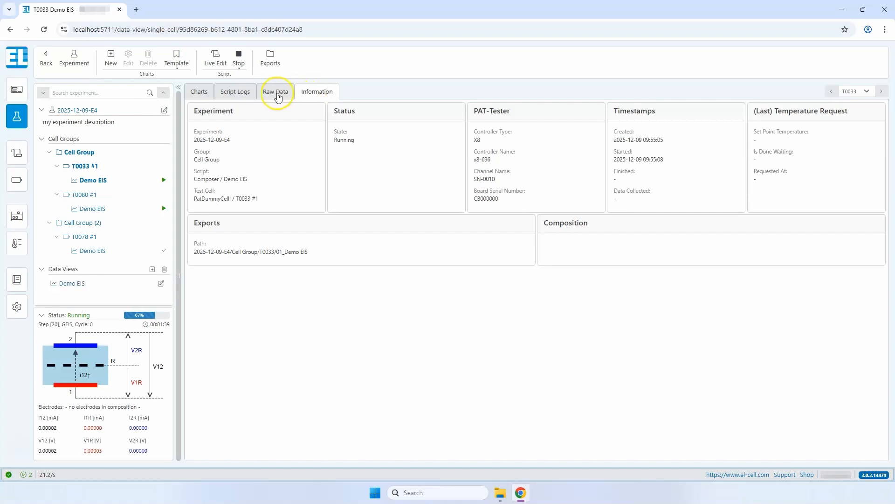
click(203, 93)
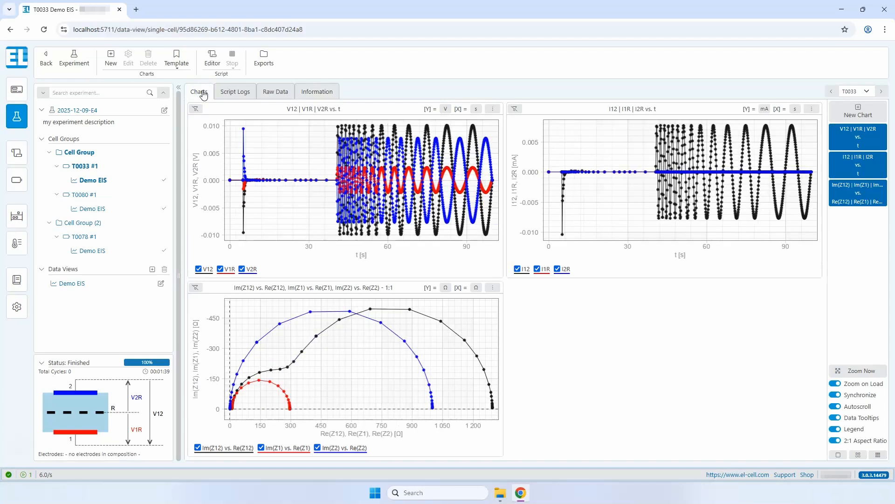